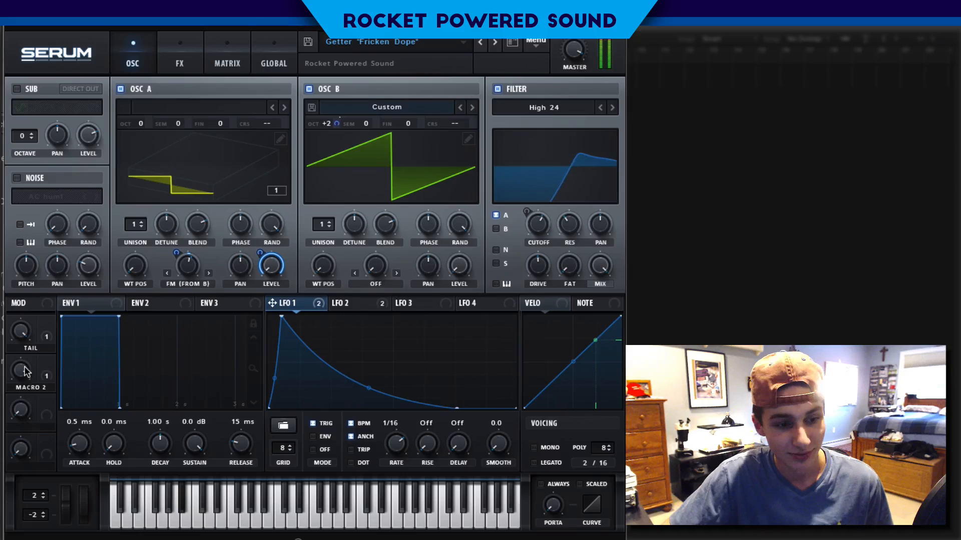
Reset the synth from the "Fricken Dope" preset to the blank Init preset.
{"action": "mouse_move", "coordinate": [10, 380]}
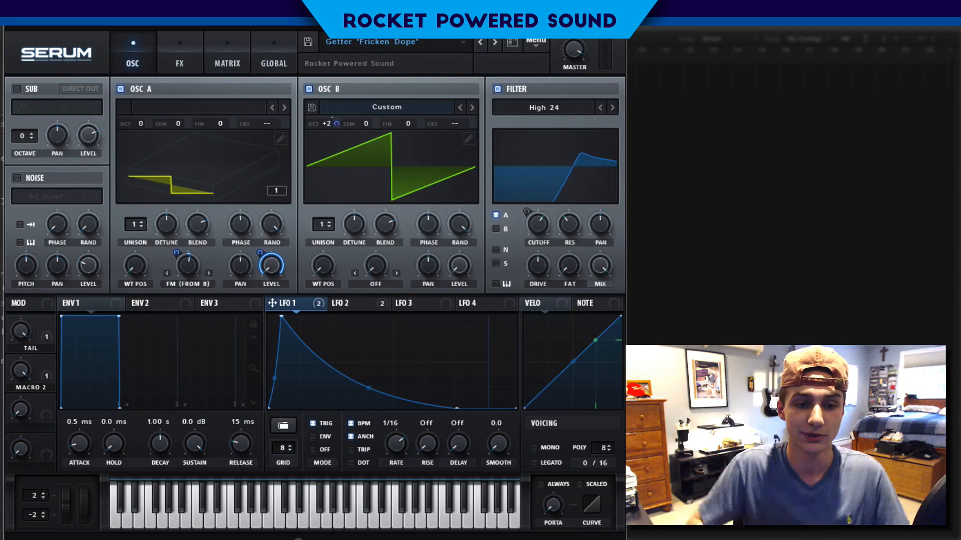
{"action": "left_click", "coordinate": [536, 42]}
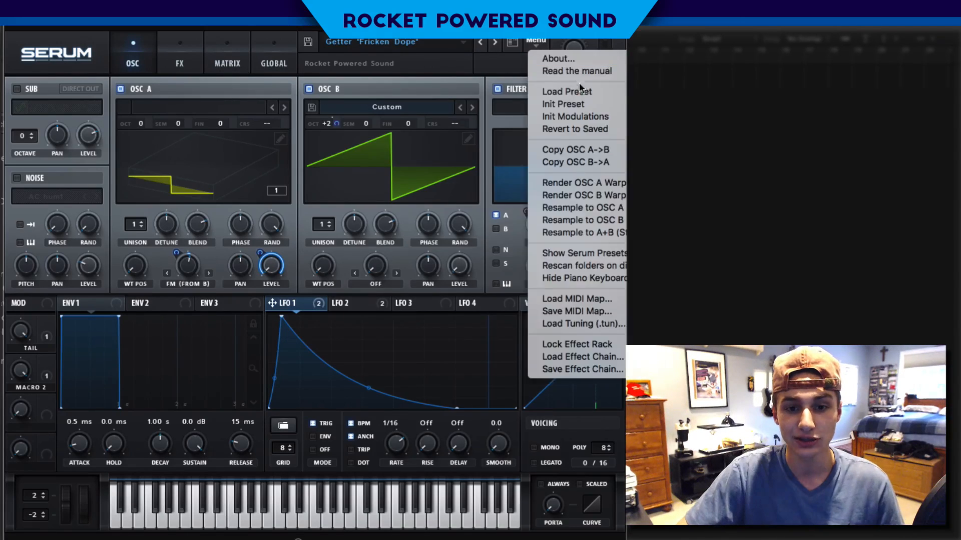
{"action": "left_click", "coordinate": [570, 104]}
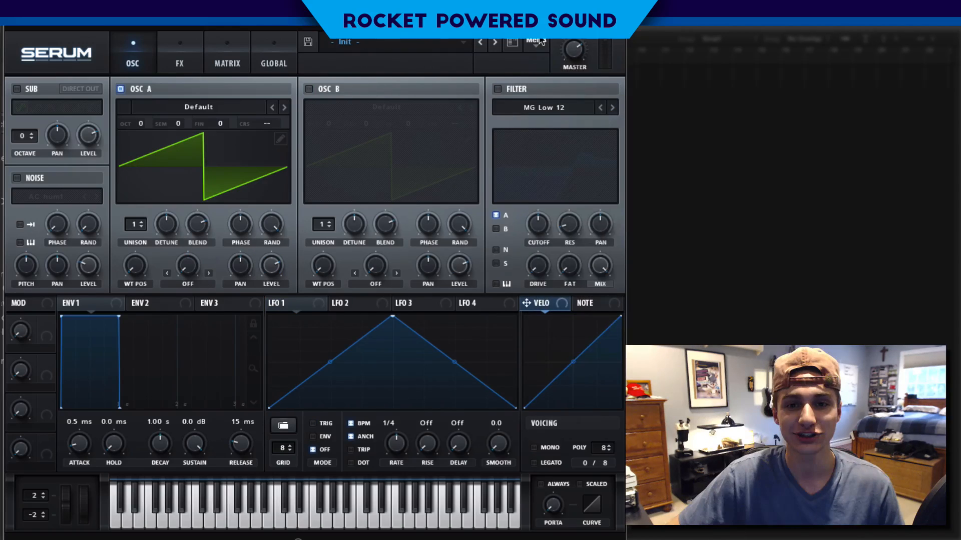
{"action": "left_click", "coordinate": [538, 42]}
{"action": "left_click", "coordinate": [561, 100]}
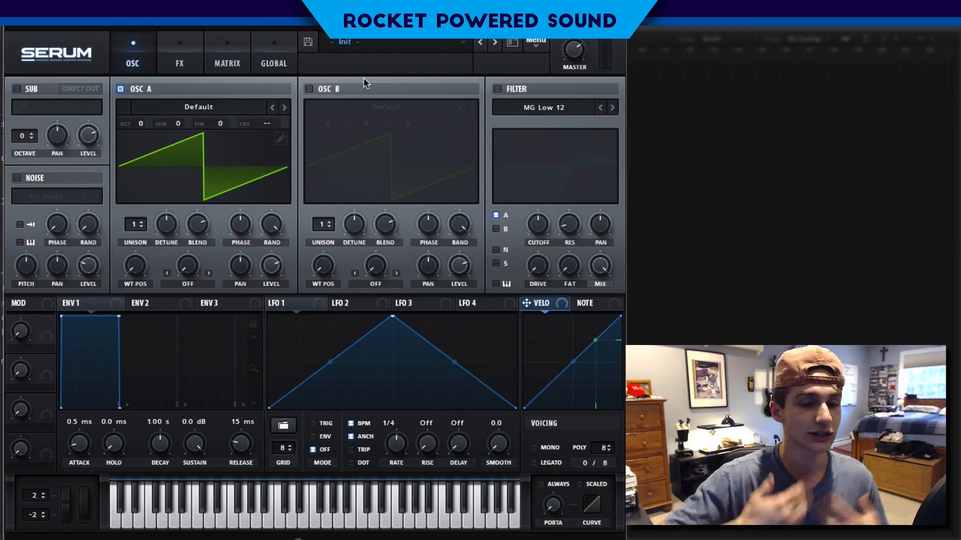
Enable oscillator B with its level at zero, and warp oscillator A with FM (From B) at about half amount.
{"action": "left_click", "coordinate": [309, 89]}
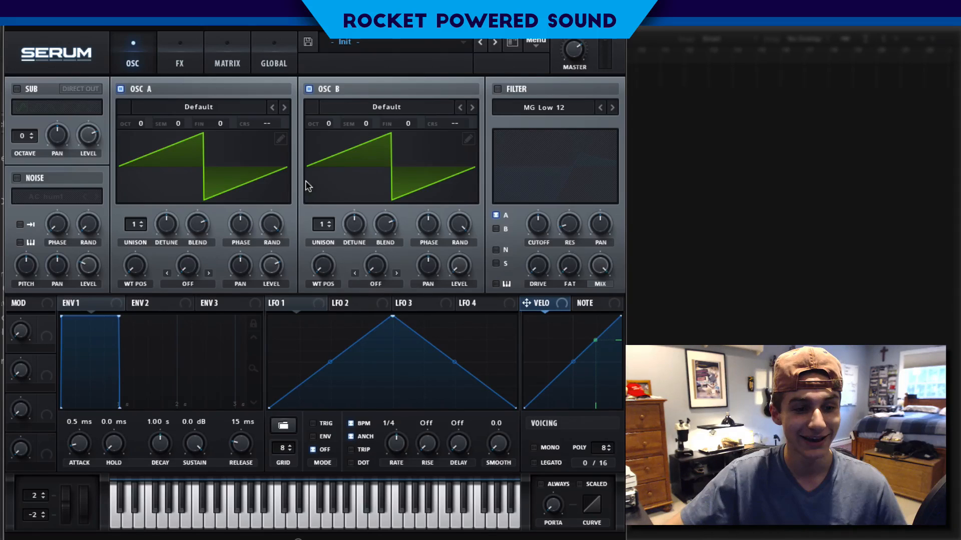
{"action": "left_click", "coordinate": [199, 279]}
{"action": "left_click", "coordinate": [220, 523]}
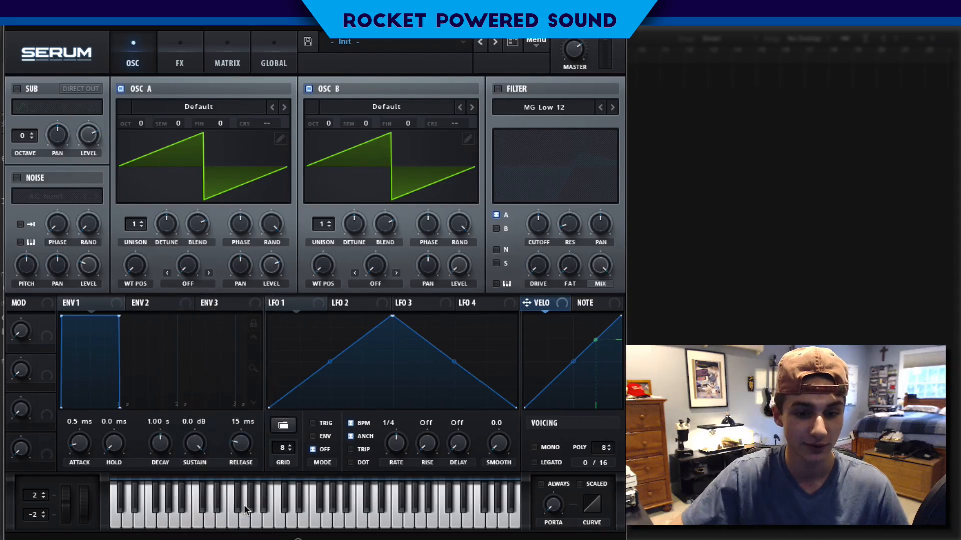
{"action": "left_click_drag", "start_coordinate": [188, 270], "coordinate": [198, 222]}
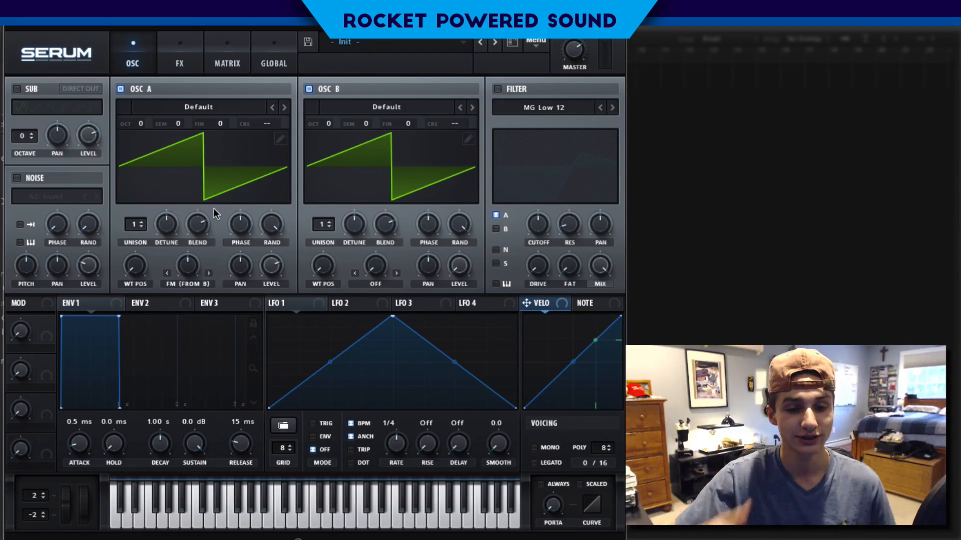
{"action": "left_click_drag", "start_coordinate": [179, 272], "coordinate": [184, 261]}
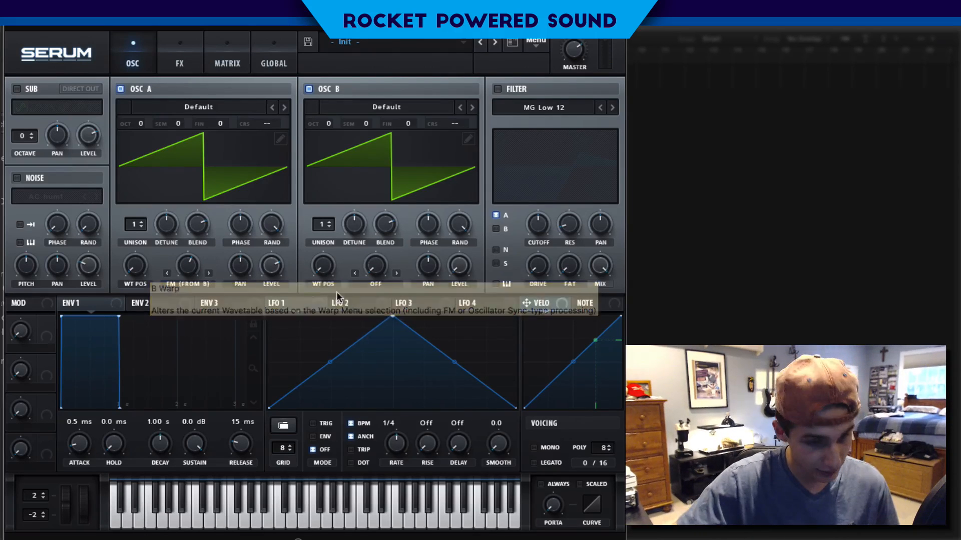
{"action": "left_click_drag", "start_coordinate": [183, 267], "coordinate": [174, 270]}
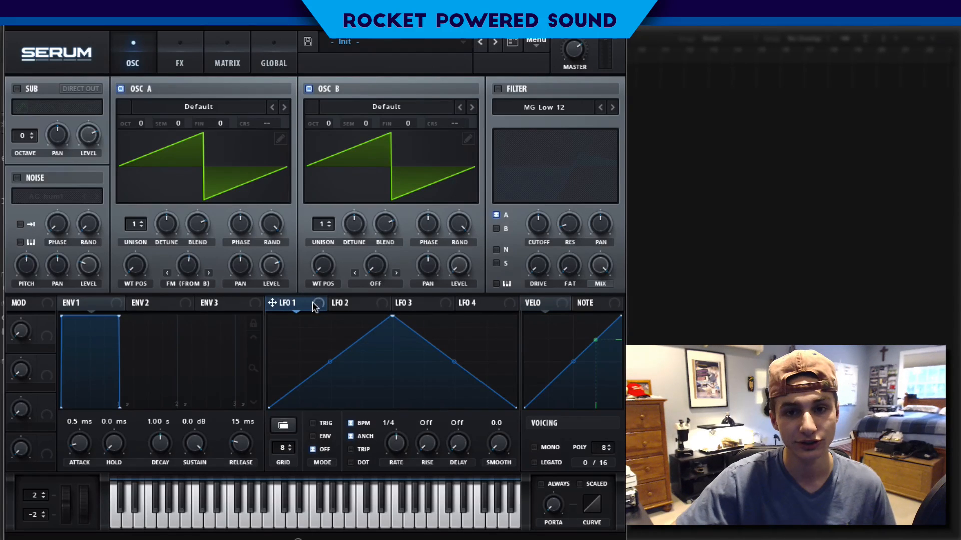
Shape LFO 1 into a steep rise with a curved decay ending early, in Trig mode at a 1/16 rate.
{"action": "left_click_drag", "start_coordinate": [393, 314], "coordinate": [294, 316]}
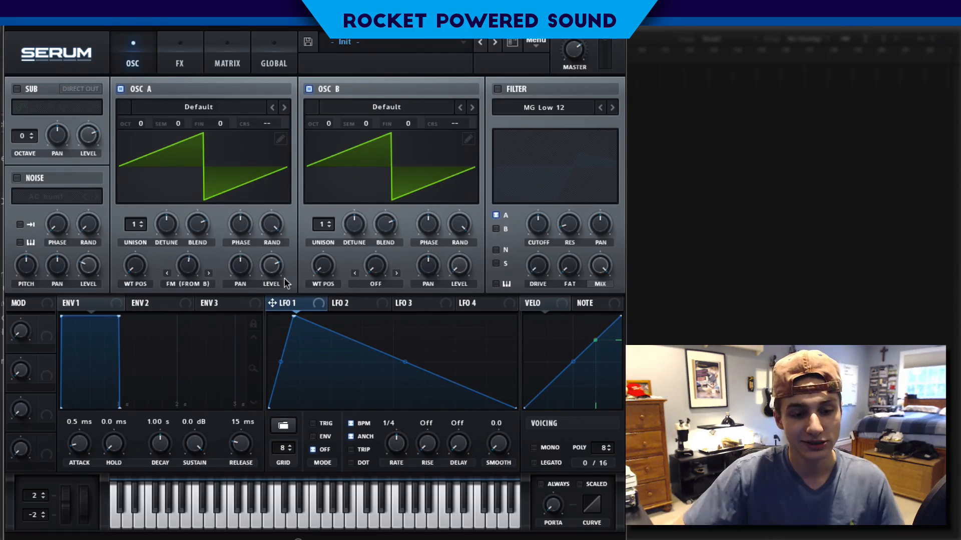
{"action": "left_click_drag", "start_coordinate": [409, 360], "coordinate": [409, 375]}
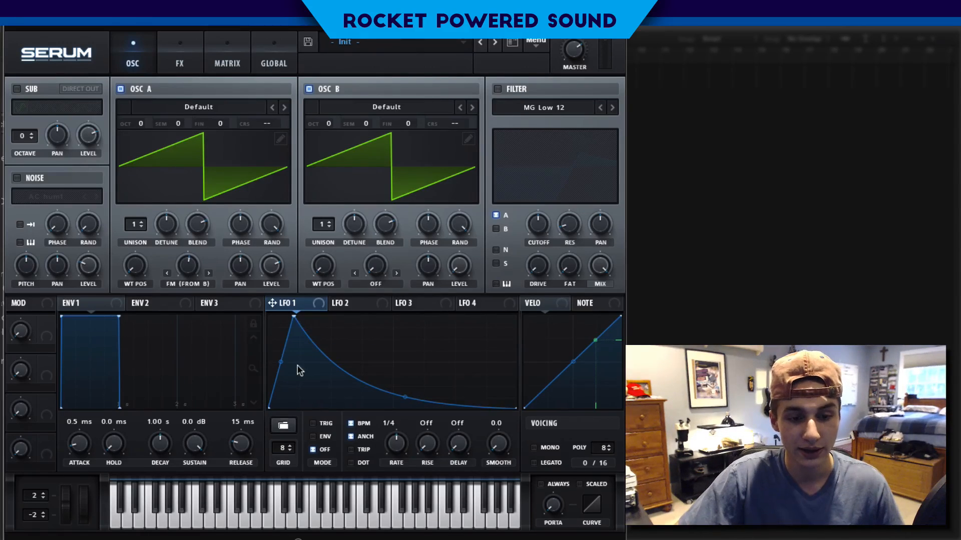
{"action": "left_click_drag", "start_coordinate": [280, 362], "coordinate": [281, 365]}
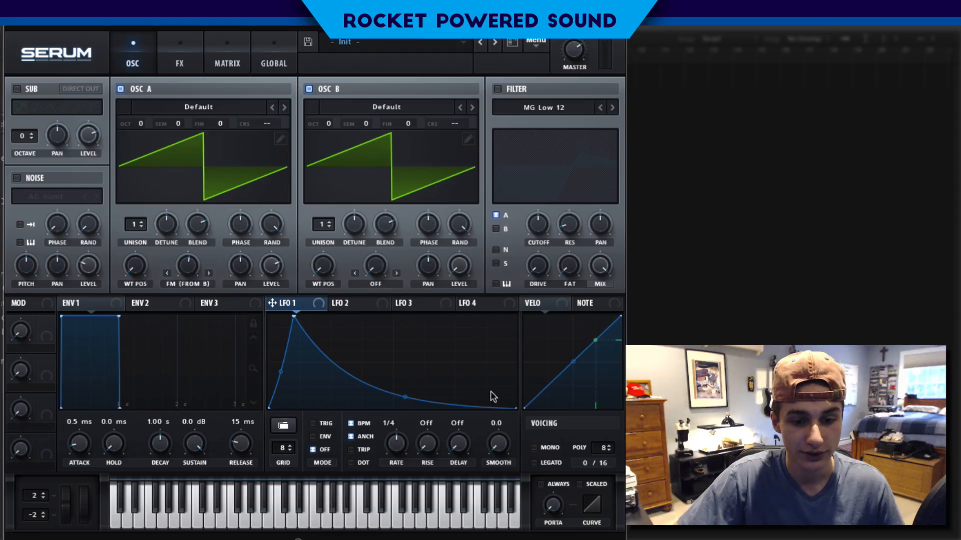
{"action": "double_click", "coordinate": [461, 407]}
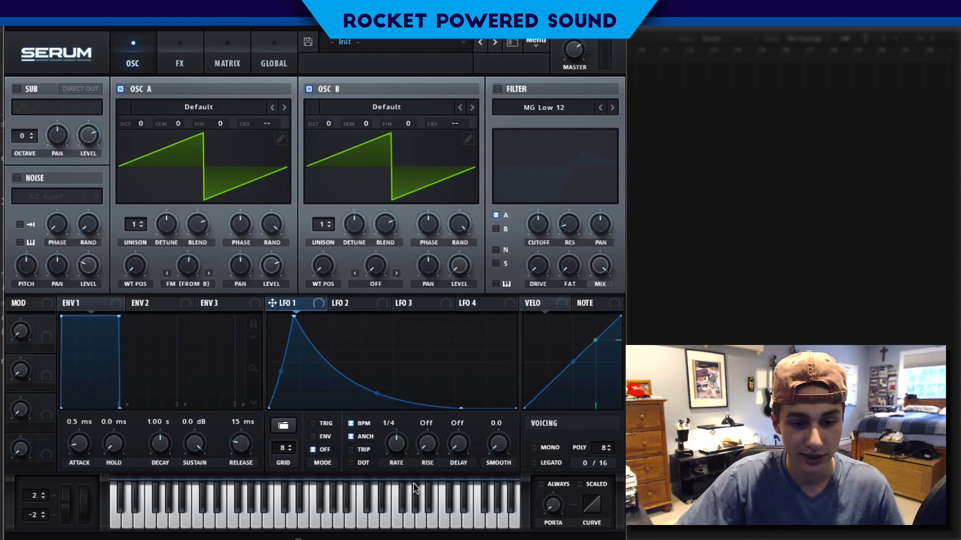
{"action": "left_click", "coordinate": [320, 423]}
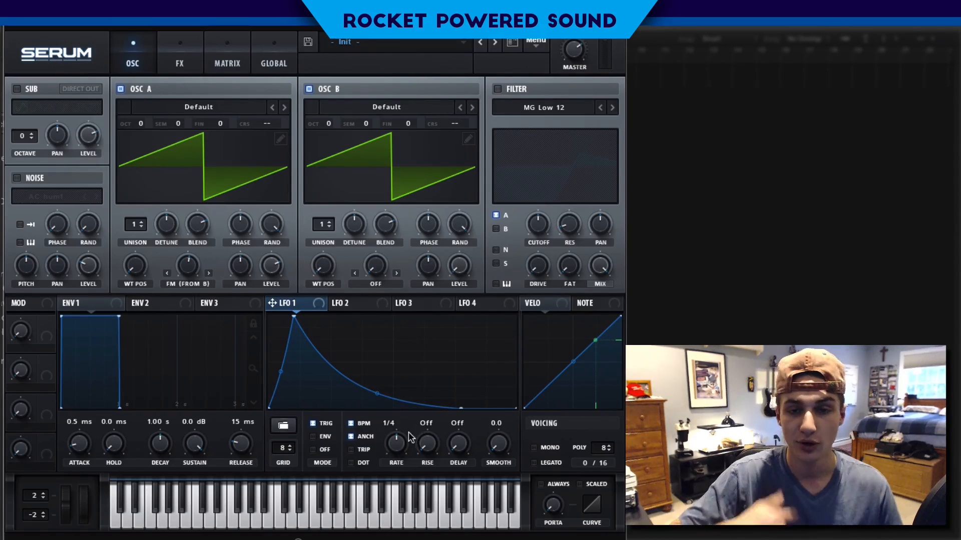
{"action": "left_click_drag", "start_coordinate": [403, 436], "coordinate": [414, 431]}
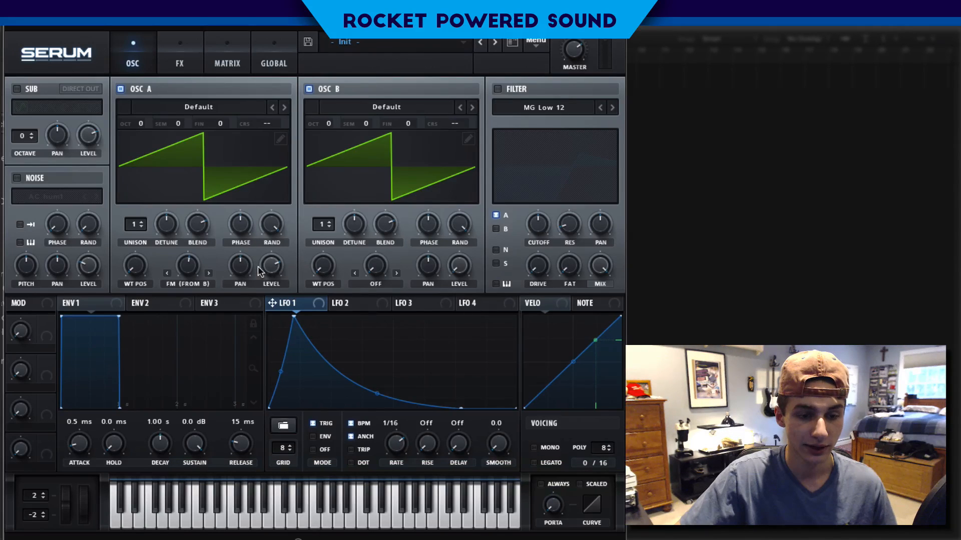
Assign LFO 1 to modulate oscillator A's level and its FM (From B) warp amount.
{"action": "left_click_drag", "start_coordinate": [272, 303], "coordinate": [270, 266]}
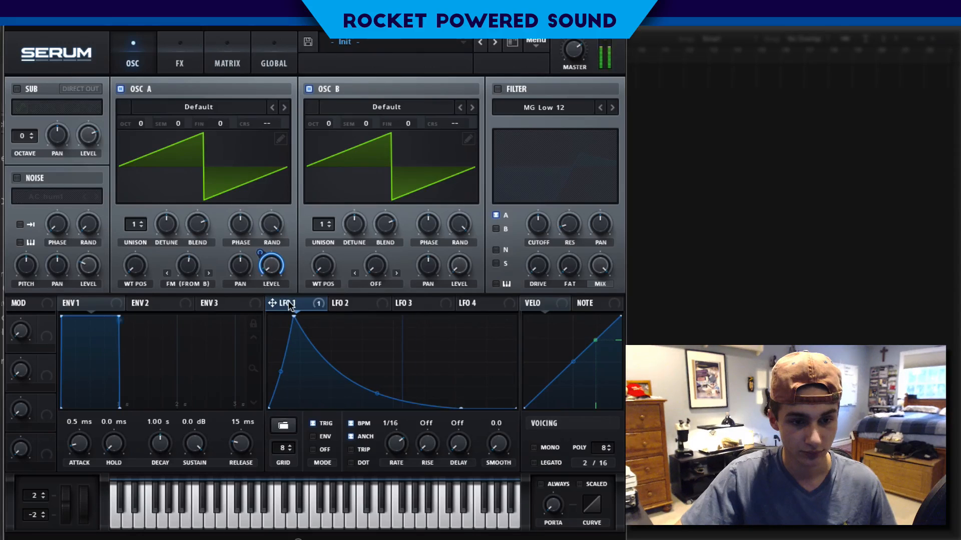
{"action": "left_click_drag", "start_coordinate": [288, 303], "coordinate": [153, 261]}
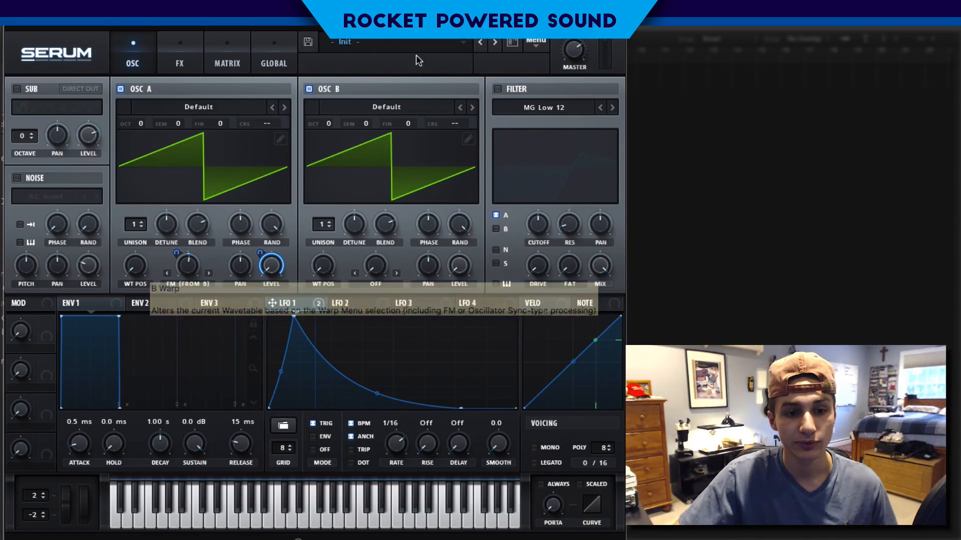
Set oscillator B's octave to +3.
{"action": "left_click_drag", "start_coordinate": [330, 119], "coordinate": [341, 65]}
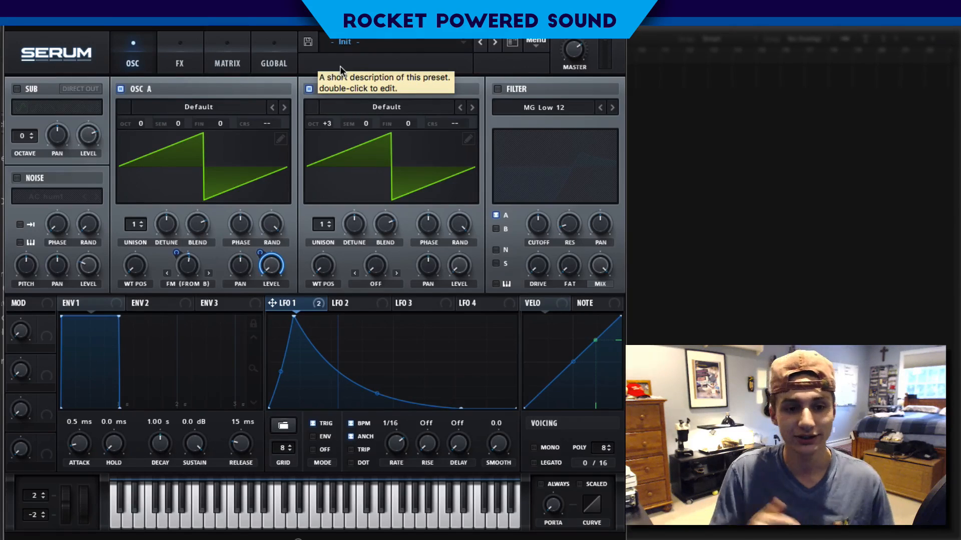
{"action": "left_click_drag", "start_coordinate": [330, 120], "coordinate": [323, 148]}
{"action": "left_click_drag", "start_coordinate": [370, 92], "coordinate": [373, 167]}
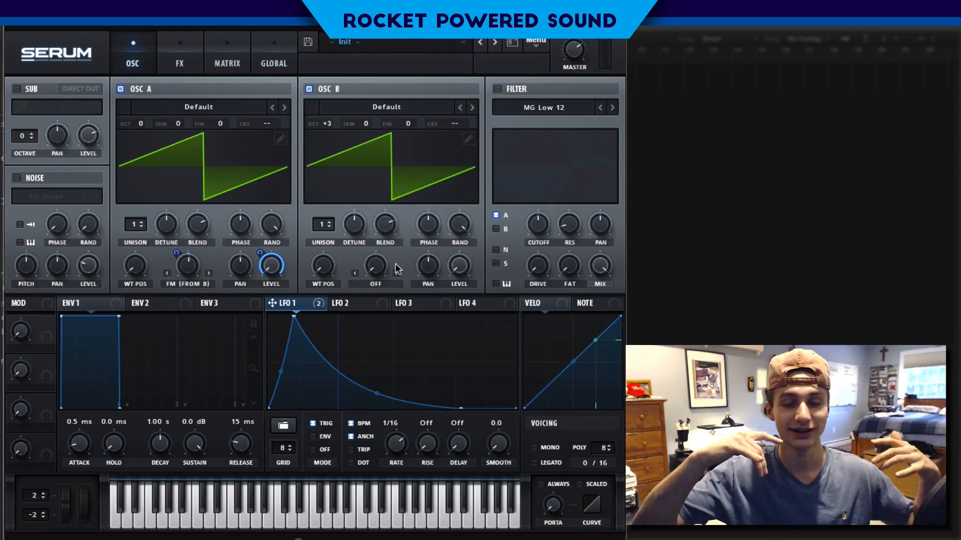
Enable the filter and assign LFO 2 to modulate oscillator A's FM (From B) warp by a small amount.
{"action": "left_click", "coordinate": [499, 89]}
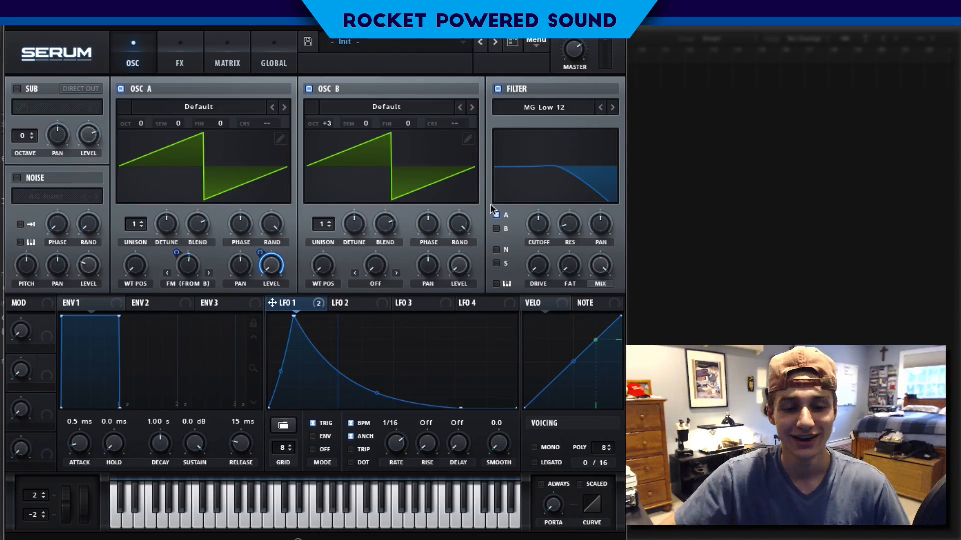
{"action": "left_click", "coordinate": [356, 303]}
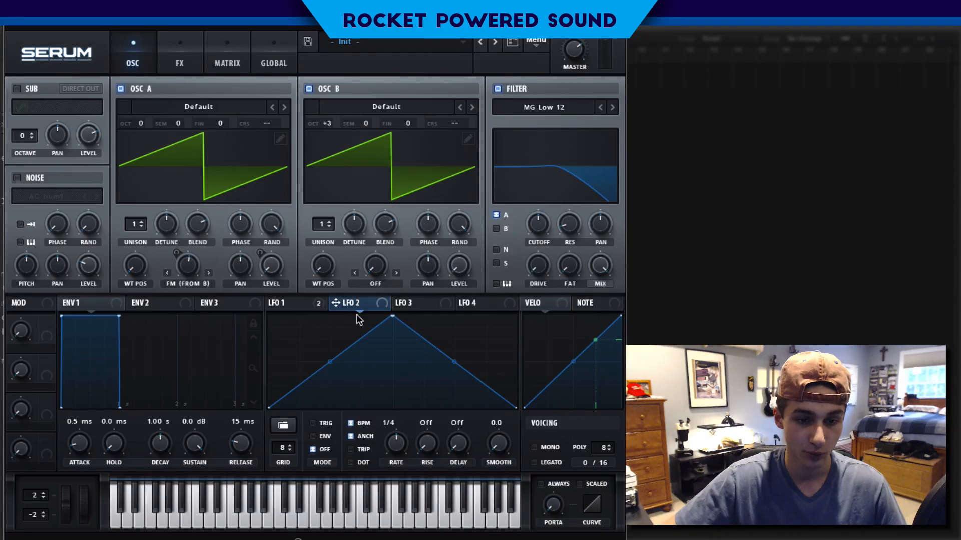
{"action": "left_click_drag", "start_coordinate": [335, 303], "coordinate": [167, 273]}
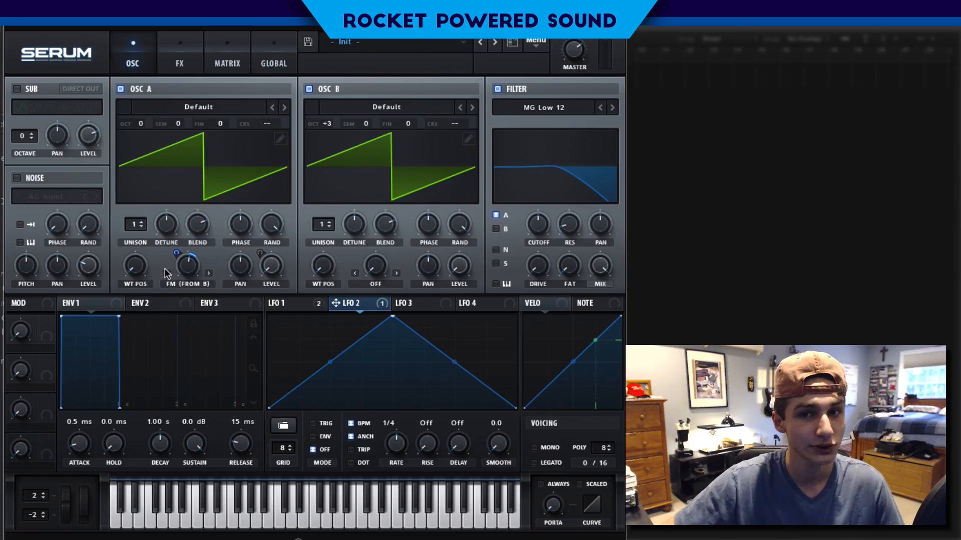
{"action": "left_click", "coordinate": [314, 305]}
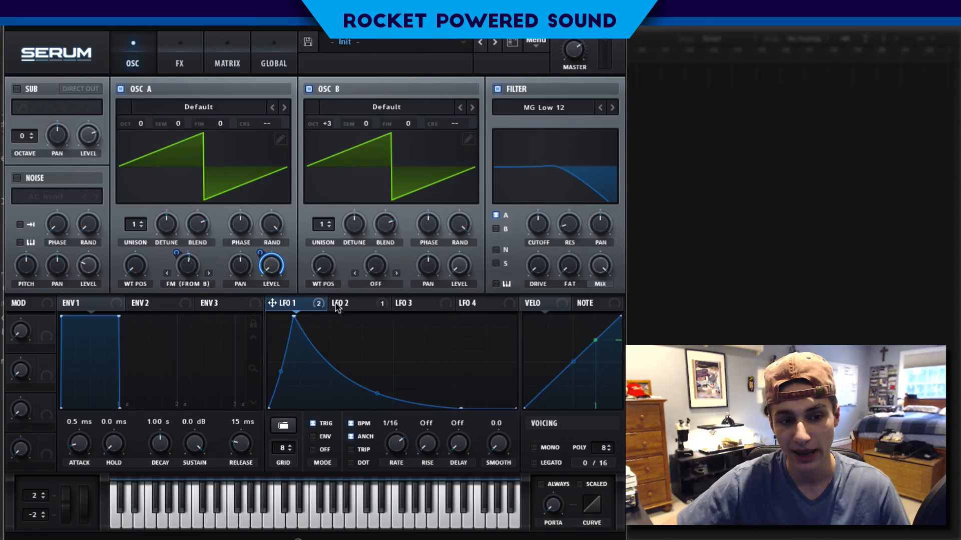
{"action": "left_click", "coordinate": [352, 305]}
{"action": "mouse_move", "coordinate": [301, 306]}
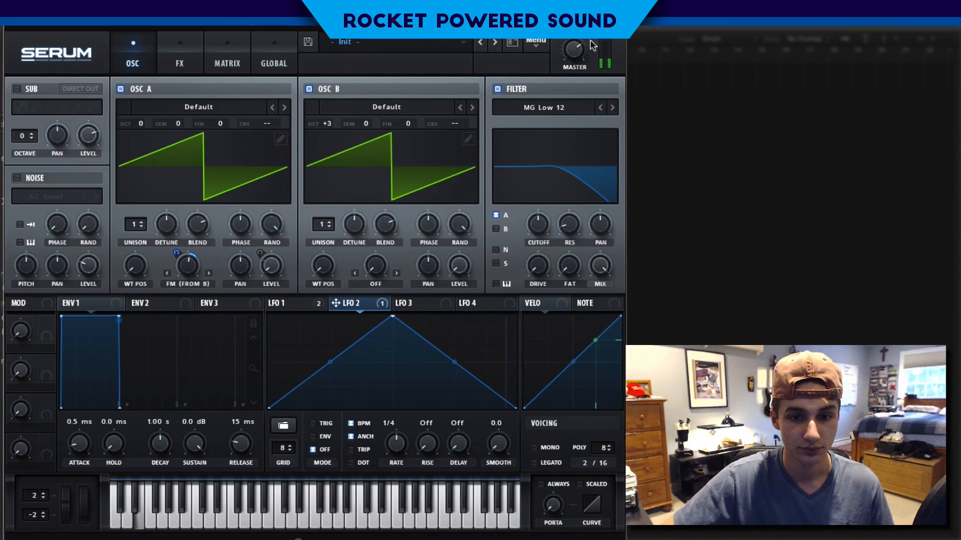
Switch the filter off and back on while auditioning the sound.
{"action": "left_click", "coordinate": [501, 89]}
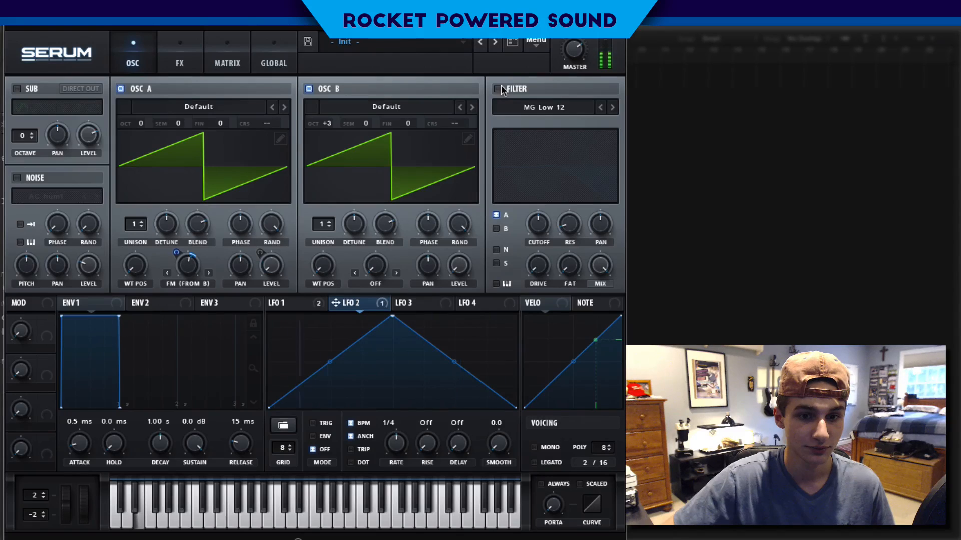
{"action": "mouse_move", "coordinate": [178, 255]}
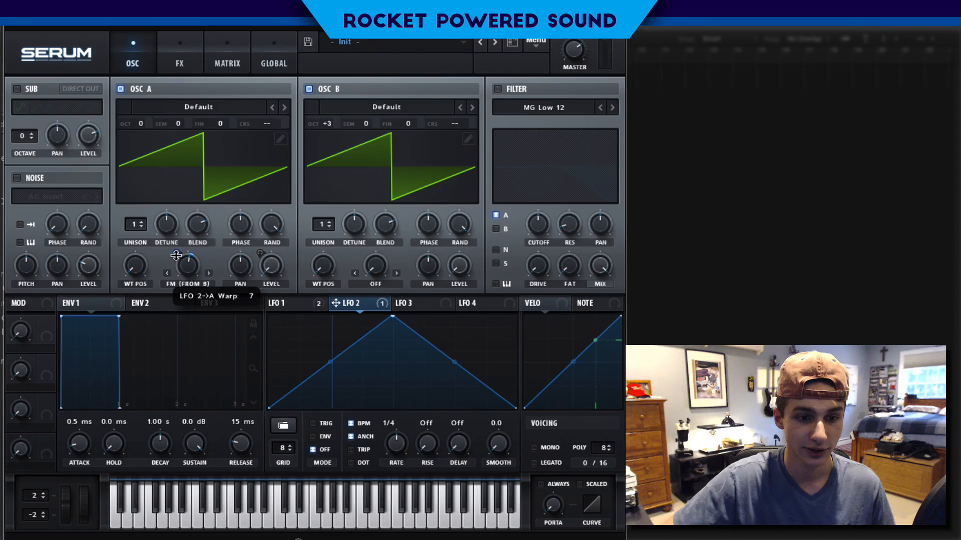
{"action": "left_click", "coordinate": [497, 89]}
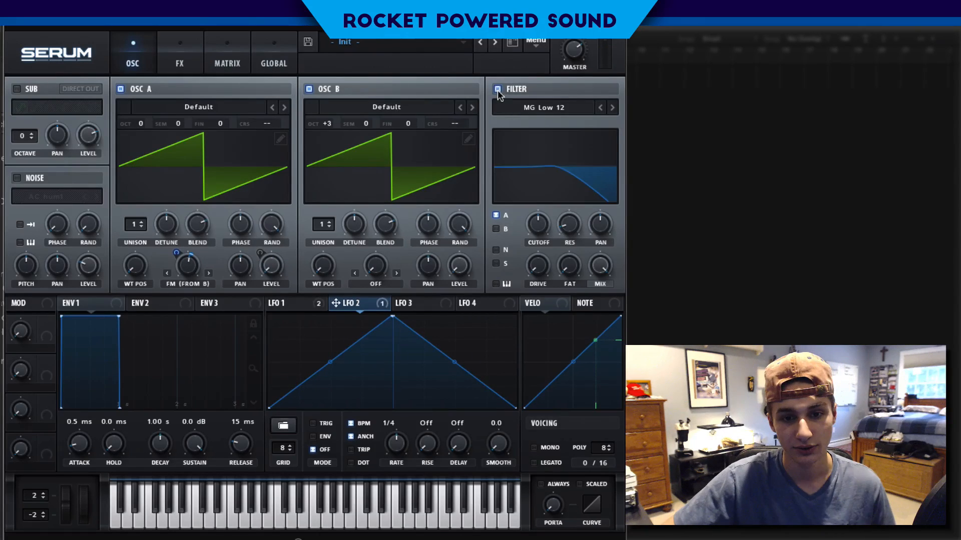
Change the filter type to High 24, with the cutoff at about 1047 Hz and a higher resonance.
{"action": "left_click", "coordinate": [527, 108]}
{"action": "mouse_move", "coordinate": [535, 120]}
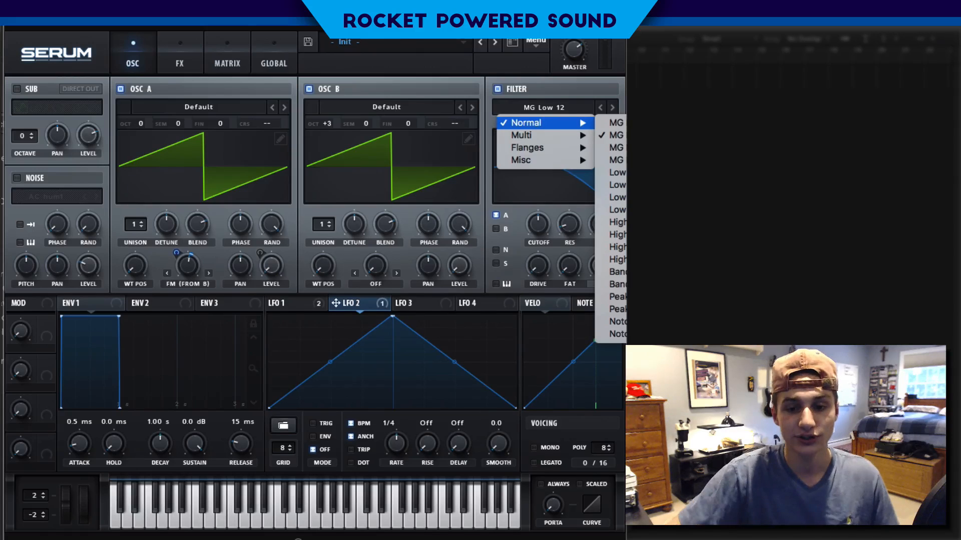
{"action": "left_click", "coordinate": [618, 259]}
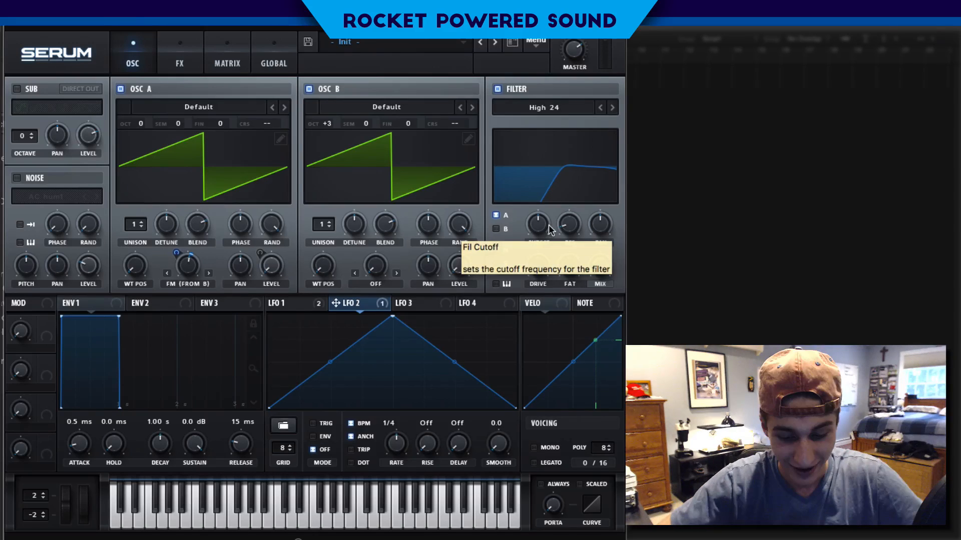
{"action": "left_click_drag", "start_coordinate": [548, 225], "coordinate": [550, 215]}
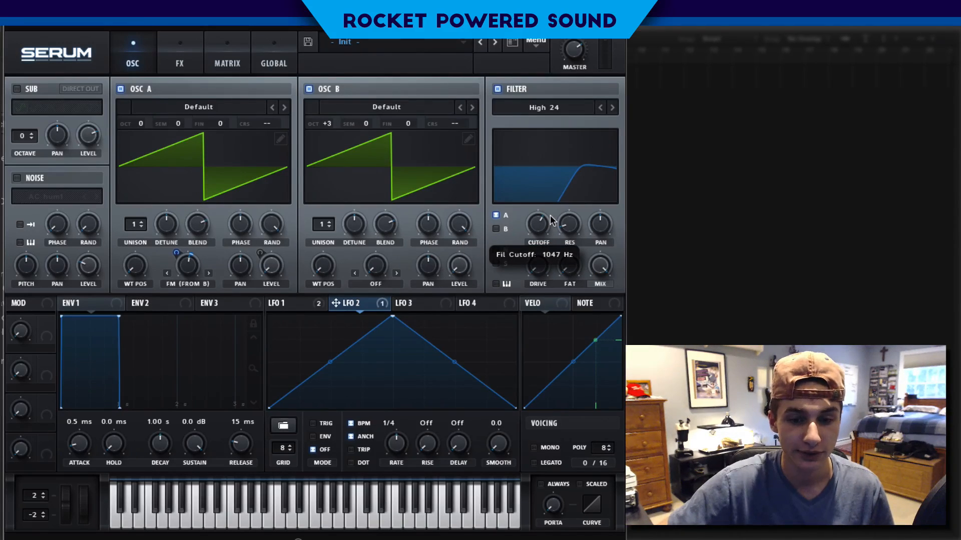
{"action": "left_click_drag", "start_coordinate": [550, 215], "coordinate": [585, 174]}
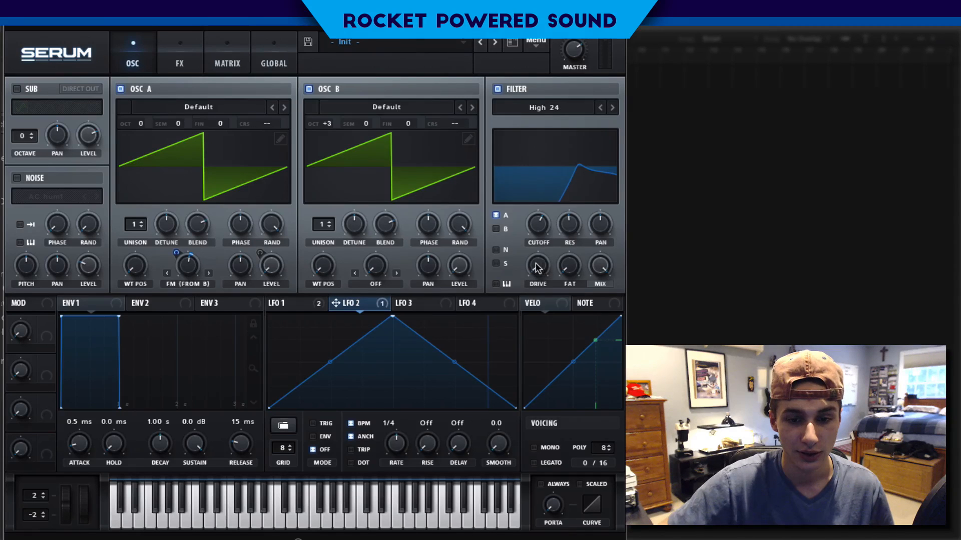
{"action": "left_click_drag", "start_coordinate": [537, 268], "coordinate": [552, 228]}
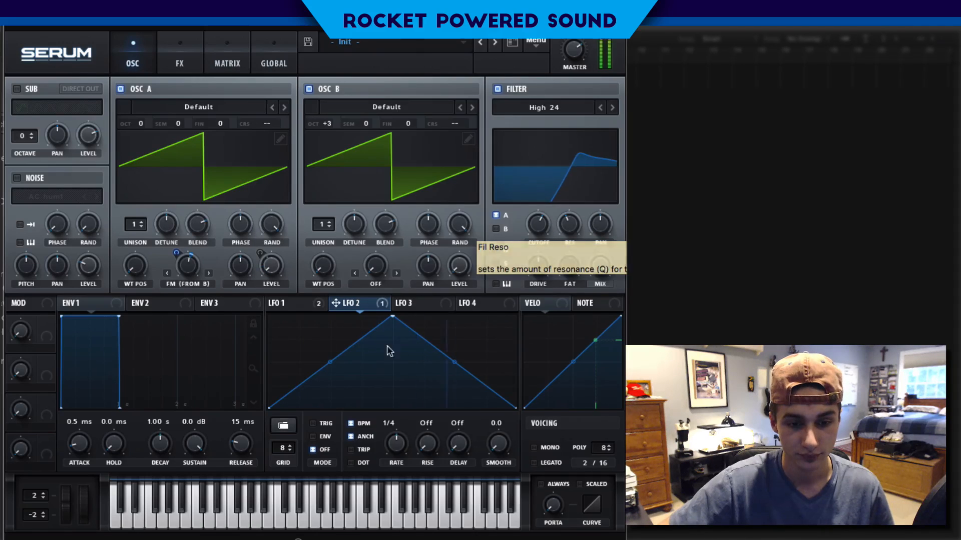
Assign LFO 2 to modulate the filter cutoff.
{"action": "left_click", "coordinate": [298, 303]}
{"action": "left_click", "coordinate": [349, 303]}
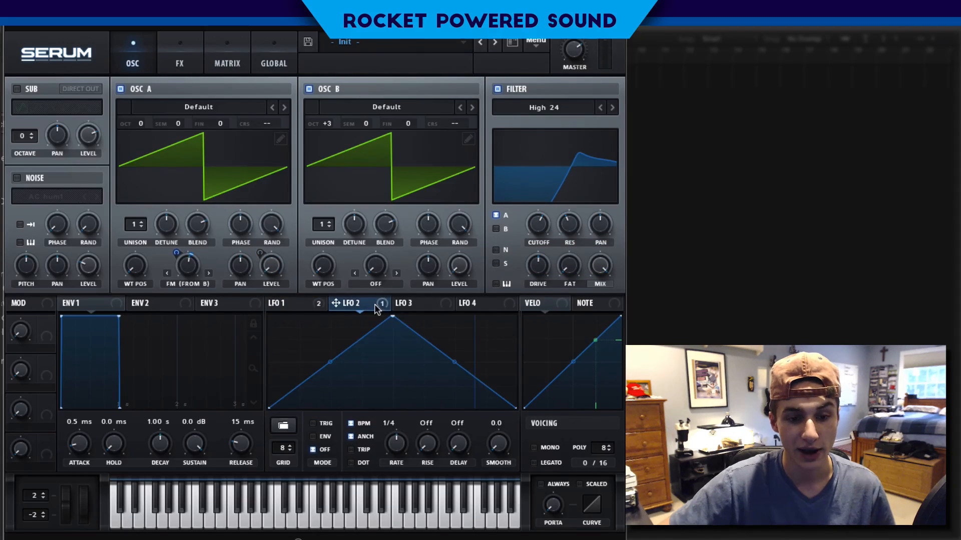
{"action": "left_click_drag", "start_coordinate": [377, 309], "coordinate": [501, 220]}
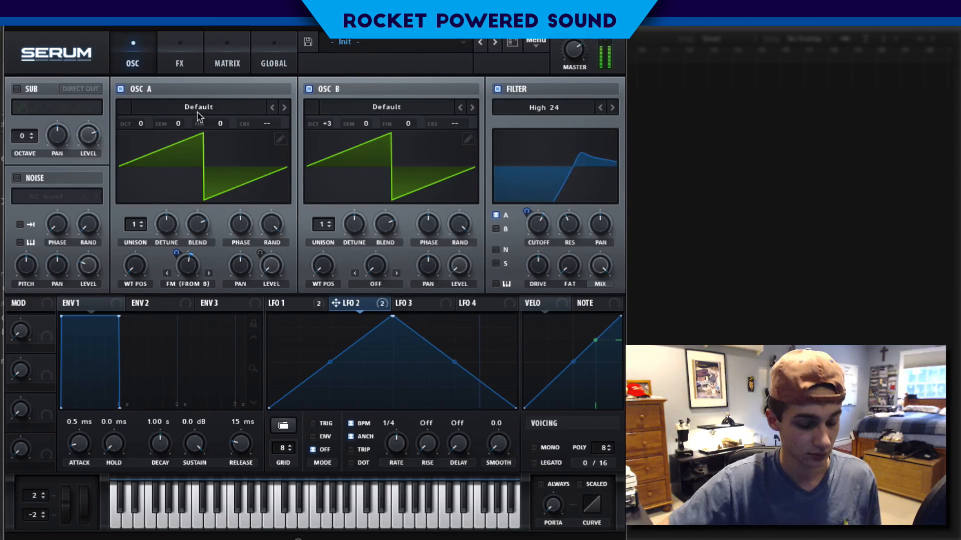
Enable the Hyper/Dimension effect with Hyper mix around 33%, a minimal Dimension size and a low Dimension mix.
{"action": "left_click", "coordinate": [165, 69]}
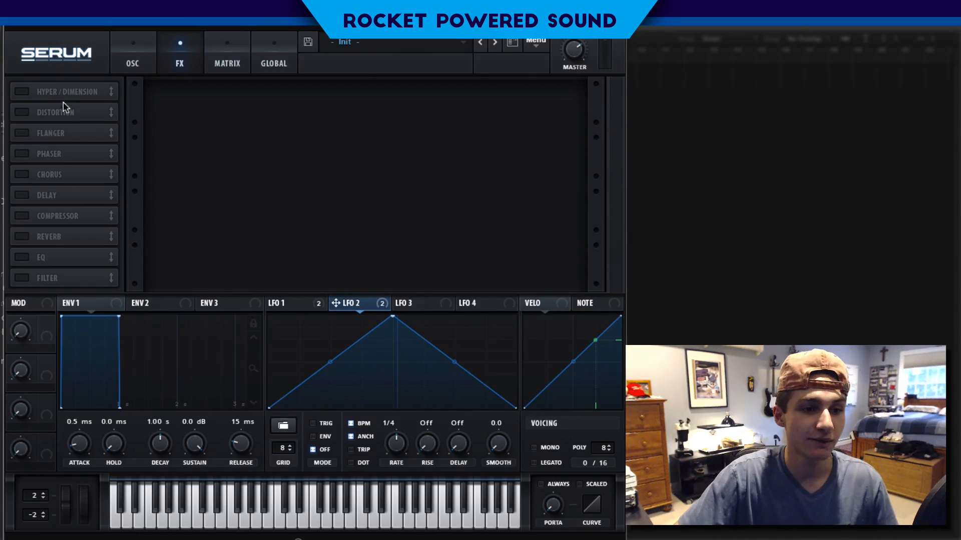
{"action": "left_click", "coordinate": [21, 91]}
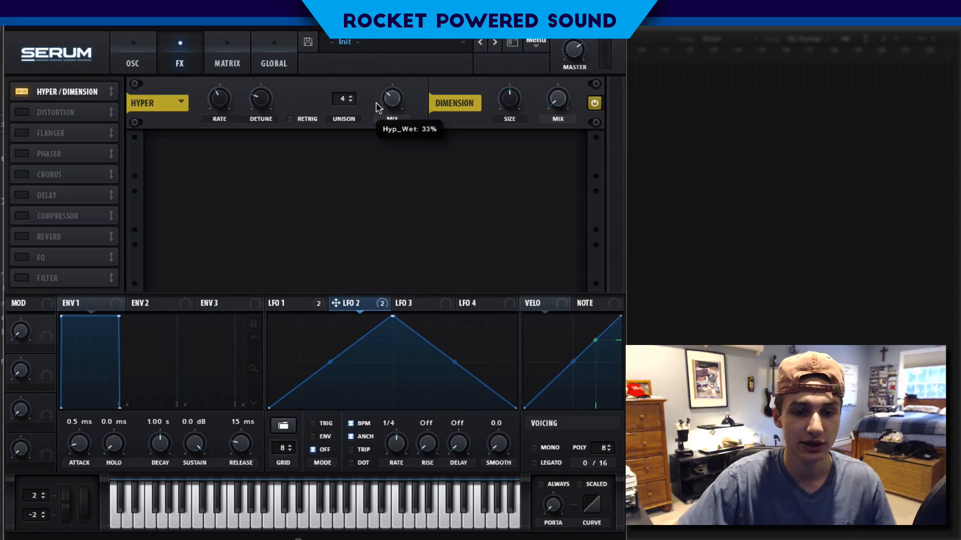
{"action": "left_click_drag", "start_coordinate": [376, 104], "coordinate": [377, 100]}
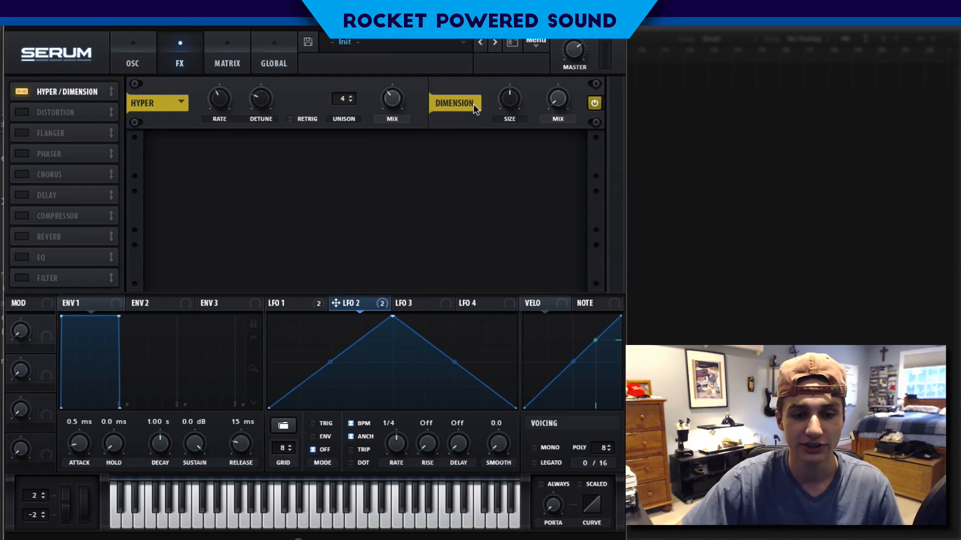
{"action": "left_click_drag", "start_coordinate": [509, 98], "coordinate": [490, 131]}
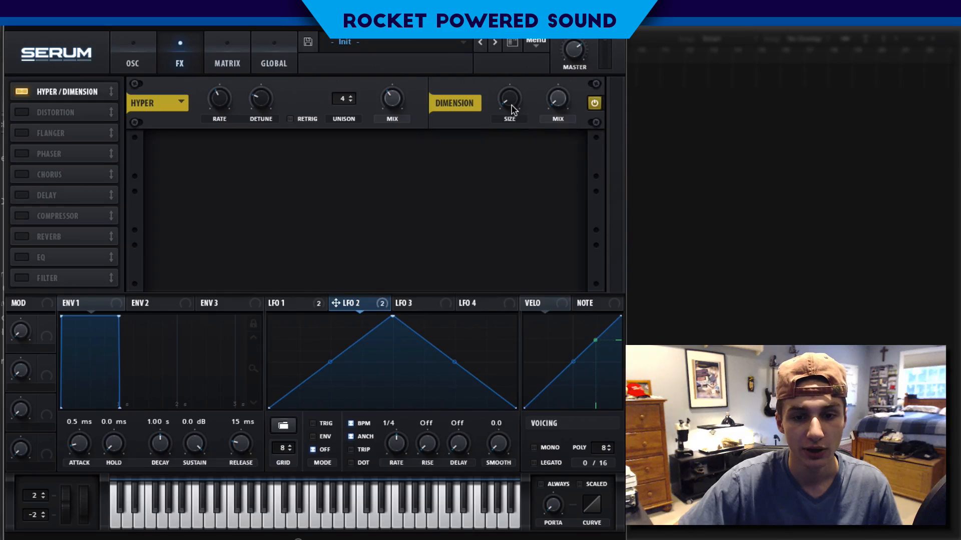
{"action": "mouse_move", "coordinate": [509, 105]}
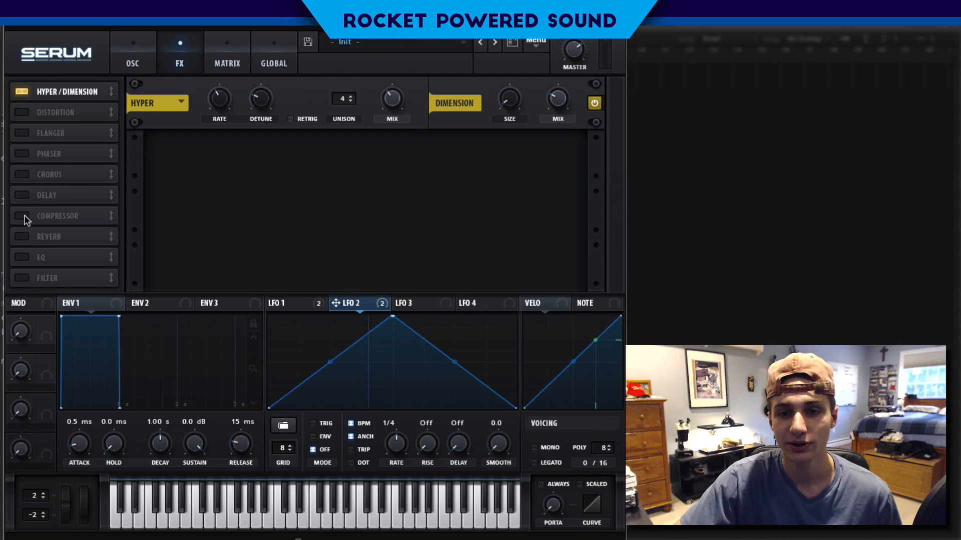
Enable the delay with BPM sync off and both channels linked, and shorten its time to 22.08.
{"action": "left_click", "coordinate": [22, 196]}
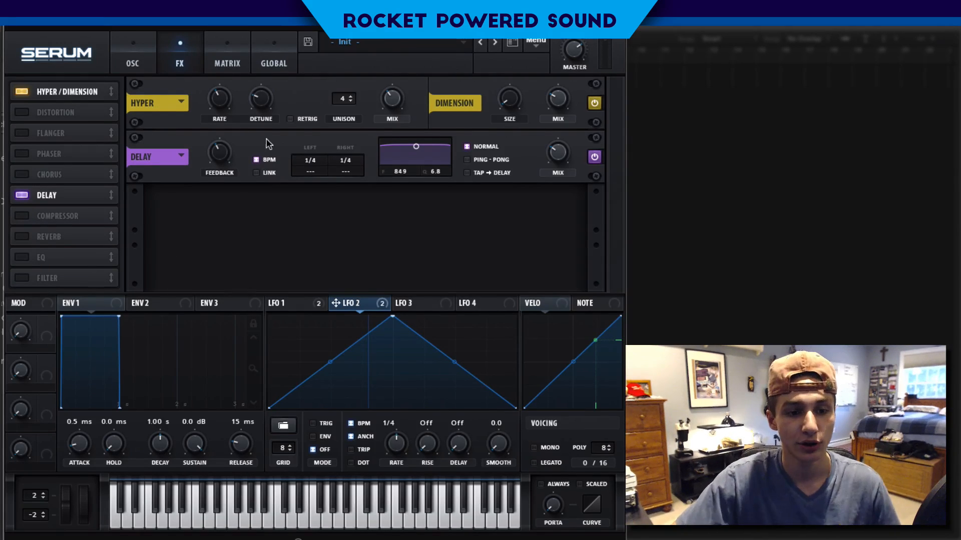
{"action": "left_click", "coordinate": [257, 160]}
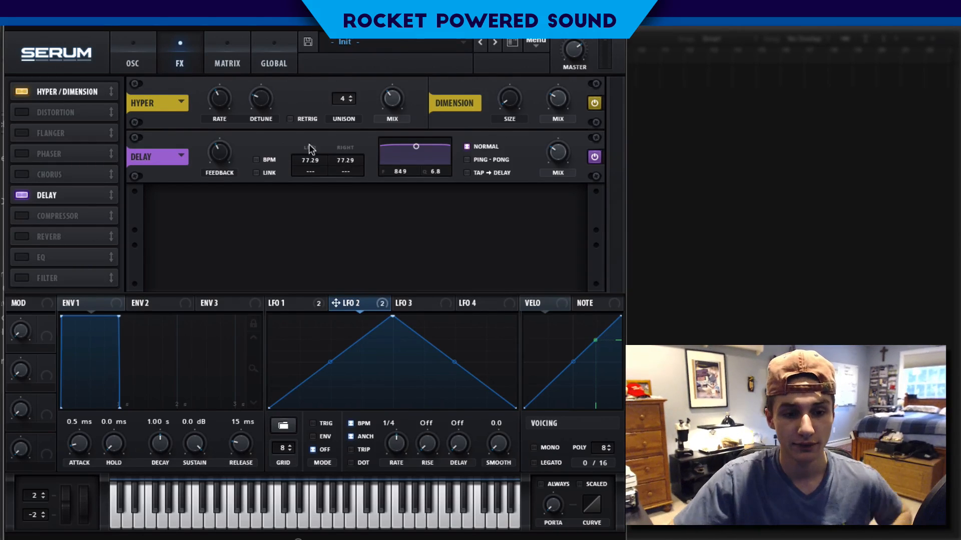
{"action": "left_click", "coordinate": [256, 172]}
{"action": "left_click_drag", "start_coordinate": [314, 158], "coordinate": [303, 226]}
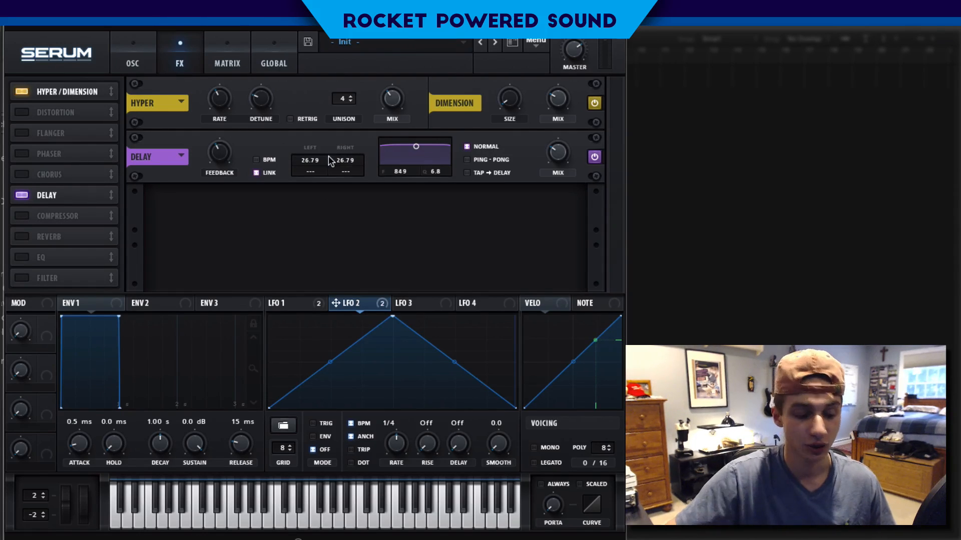
{"action": "left_click_drag", "start_coordinate": [313, 158], "coordinate": [313, 165]}
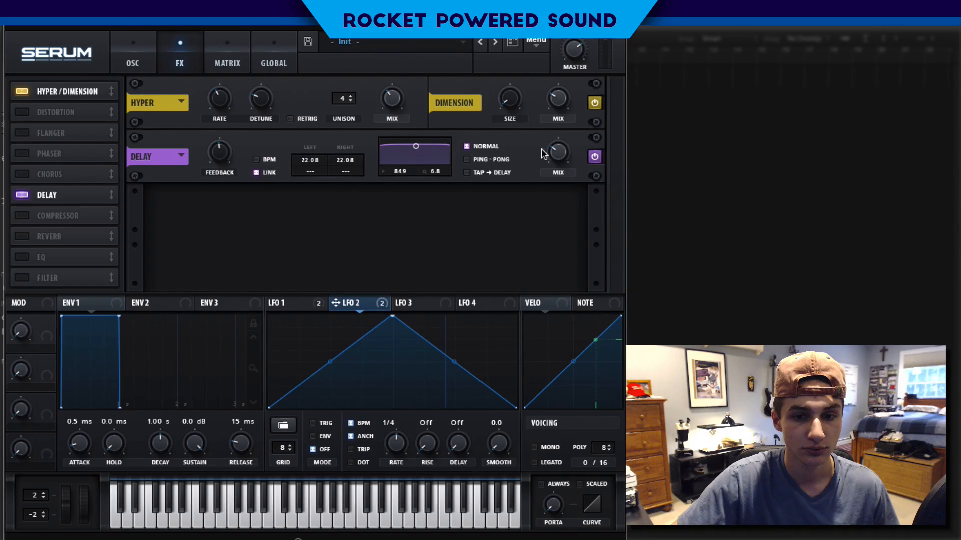
Set the delay's mix to about 67%, its feedback to about 44% and its time to 21.36.
{"action": "left_click_drag", "start_coordinate": [569, 118], "coordinate": [572, 98]}
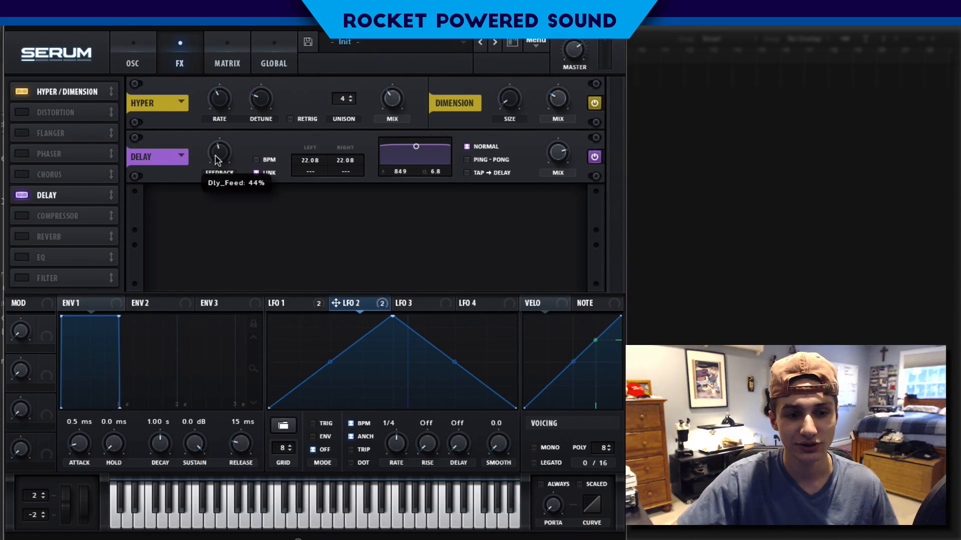
{"action": "left_click_drag", "start_coordinate": [307, 162], "coordinate": [310, 162]}
{"action": "left_click_drag", "start_coordinate": [217, 155], "coordinate": [216, 156]}
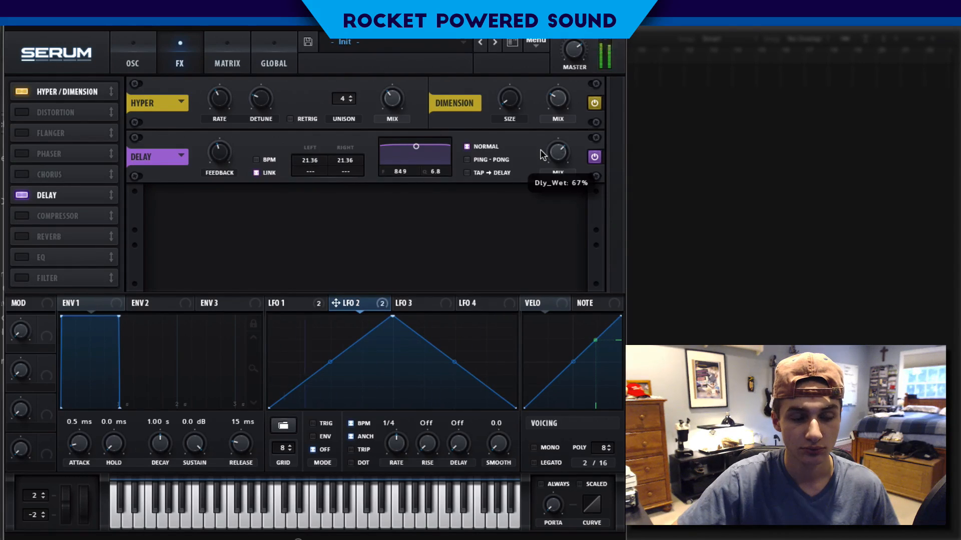
Enable the compressor in multiband mode with slightly raised gain, and fine-tune the delay time to 20.66.
{"action": "left_click", "coordinate": [19, 215]}
{"action": "left_click", "coordinate": [434, 225]}
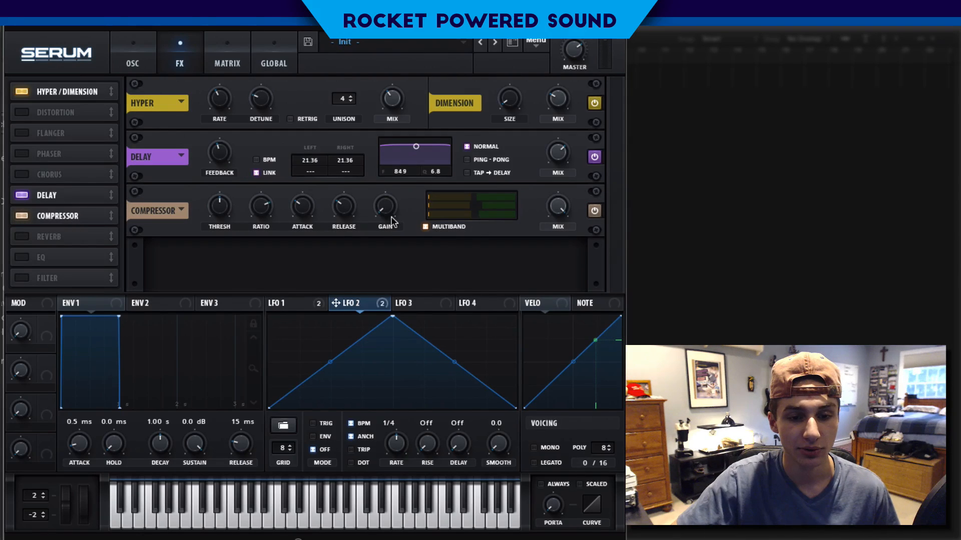
{"action": "mouse_move", "coordinate": [386, 208]}
{"action": "left_click_drag", "start_coordinate": [386, 208], "coordinate": [379, 172]}
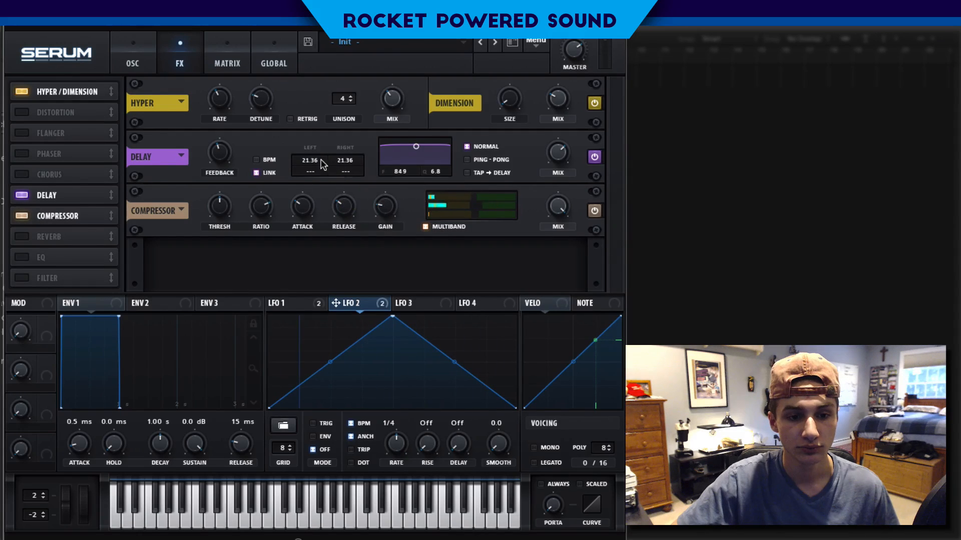
{"action": "left_click_drag", "start_coordinate": [320, 158], "coordinate": [320, 157]}
Try adjusting LFO 1's rate with the oscillators in view, ending at 1/16.
{"action": "left_click", "coordinate": [303, 306]}
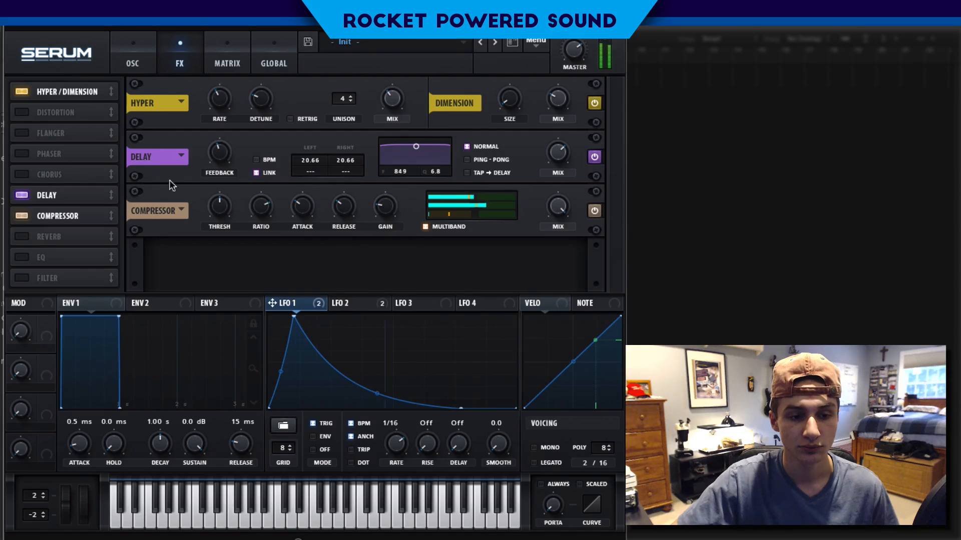
{"action": "left_click", "coordinate": [149, 66]}
{"action": "left_click_drag", "start_coordinate": [409, 437], "coordinate": [395, 441]}
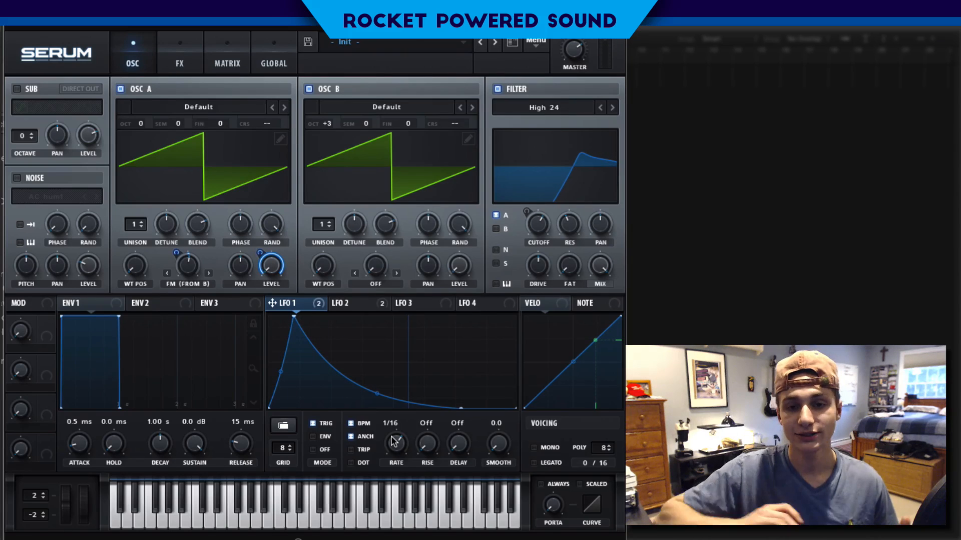